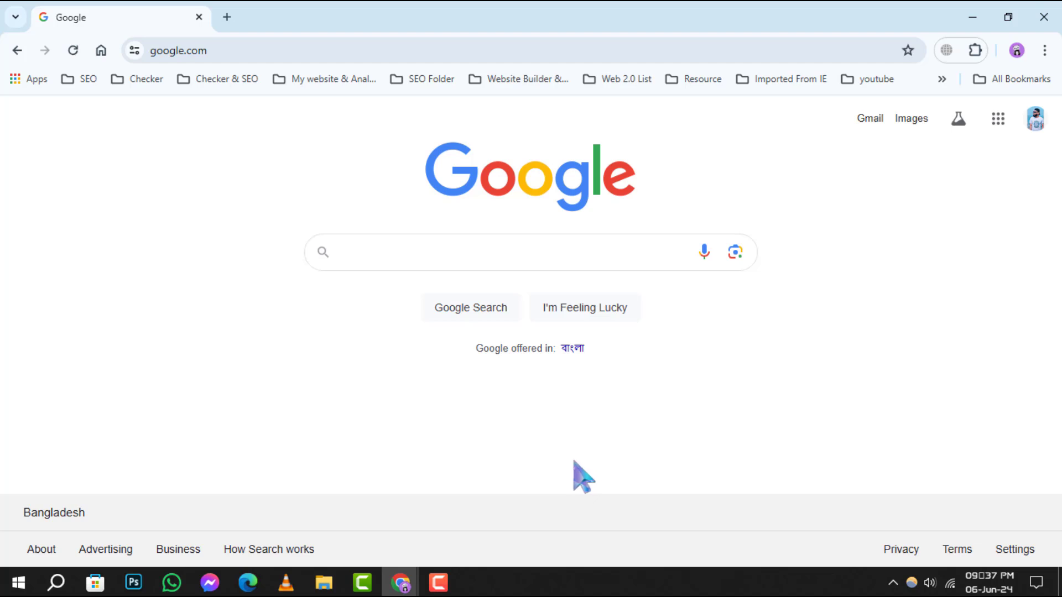
Step: Open the profile menu from the toolbar avatar to see the not-signed-in profile
{"action": "left_click", "coordinate": [1017, 52]}
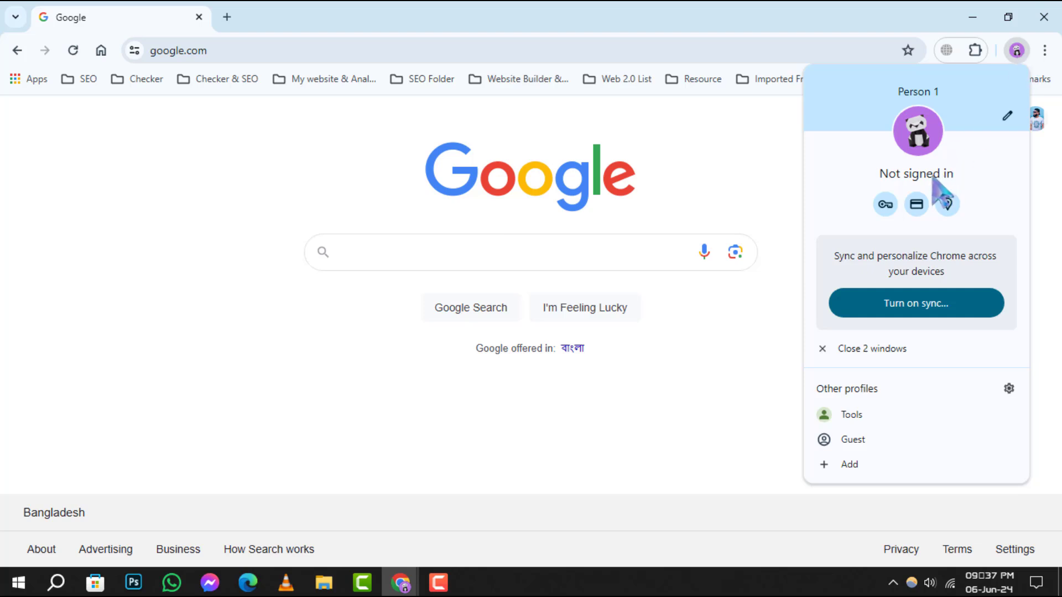
Step: Sign in with the suggested Google email, accept 'Yes, I'm in', and return to the Google tab
{"action": "left_click", "coordinate": [929, 305]}
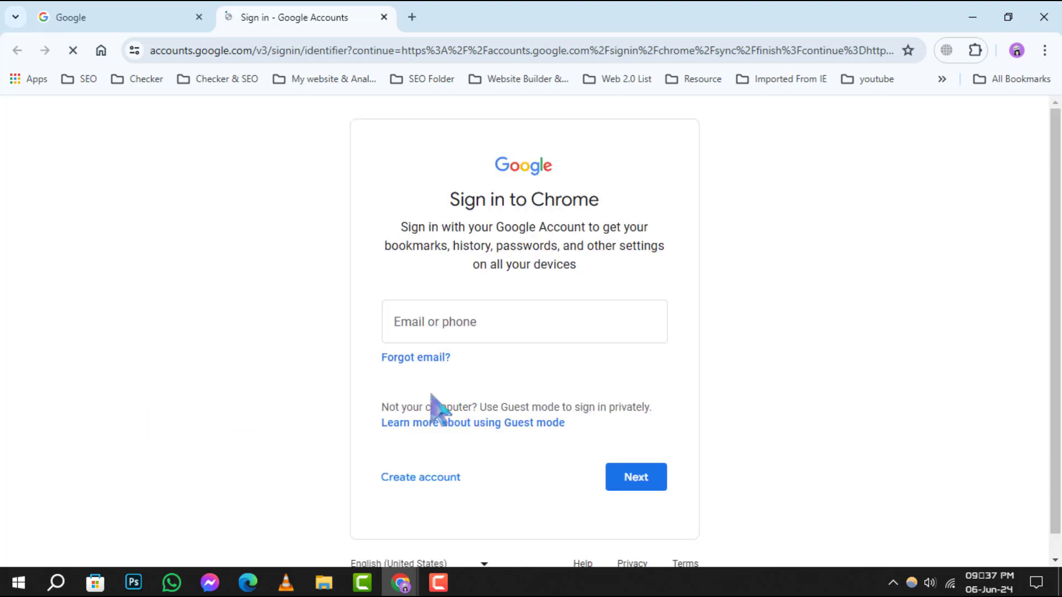
{"action": "left_click", "coordinate": [442, 319]}
{"action": "left_click", "coordinate": [531, 370]}
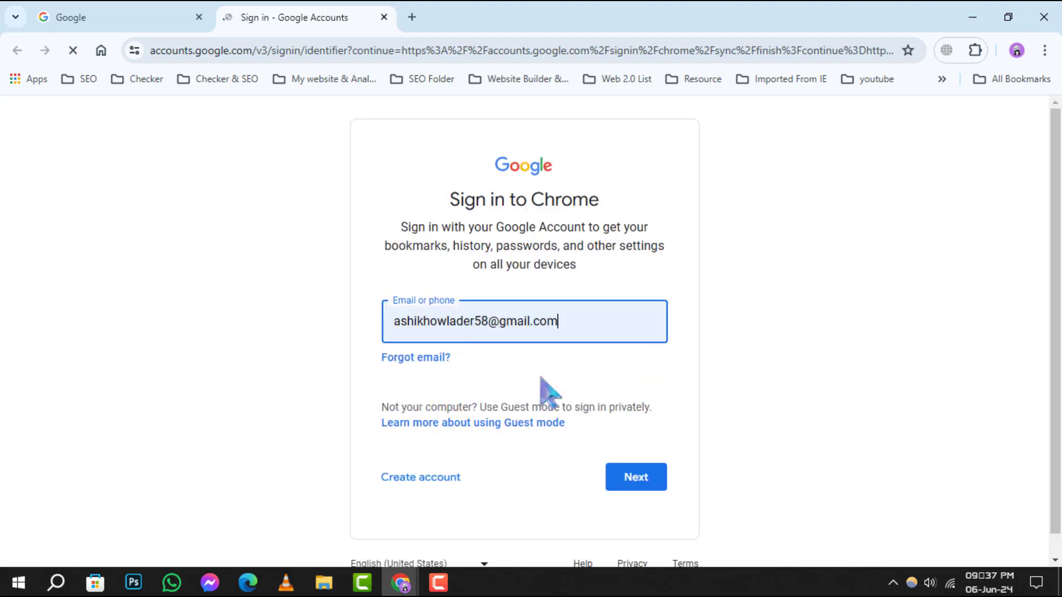
{"action": "left_click", "coordinate": [643, 483]}
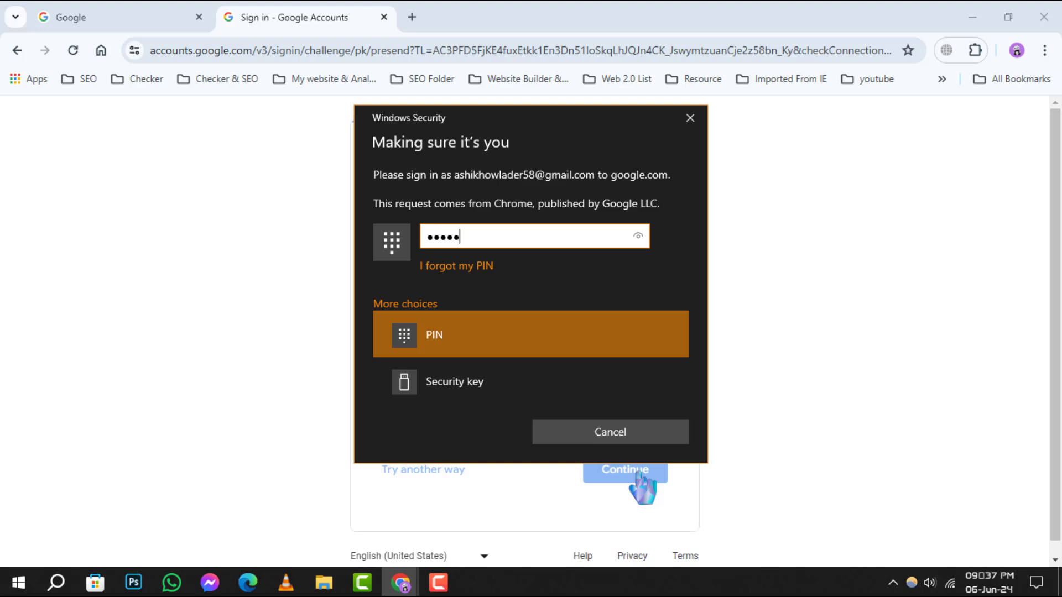
{"action": "type", "text": "1"}
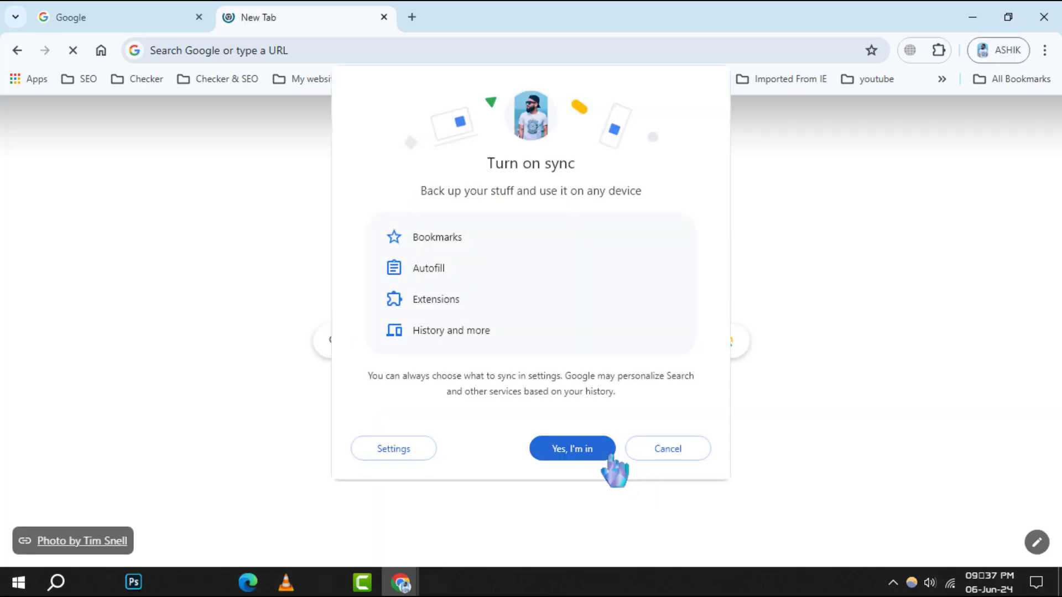
{"action": "left_click", "coordinate": [604, 455]}
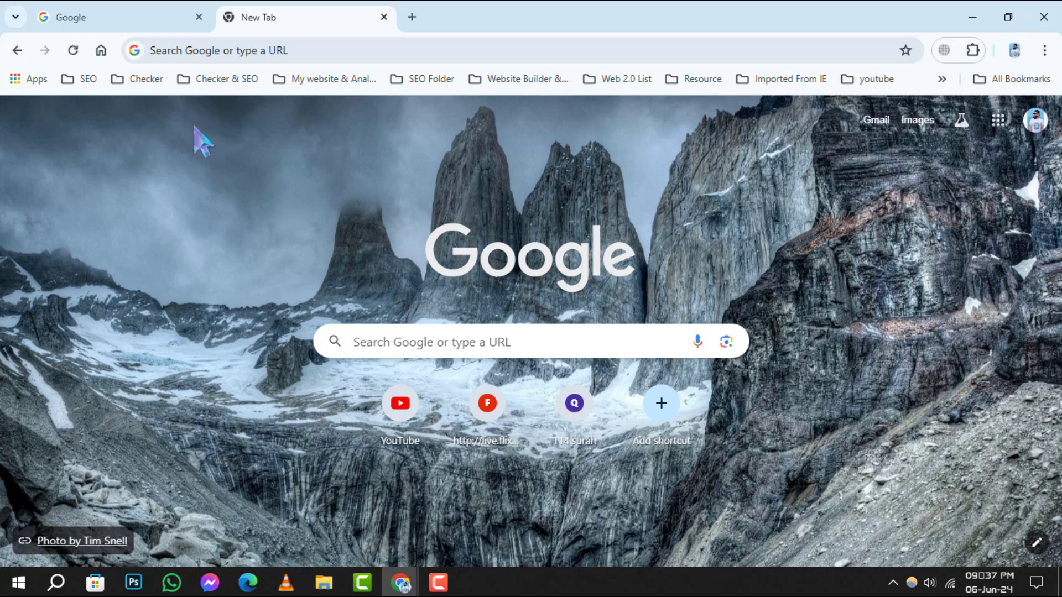
{"action": "left_click", "coordinate": [105, 17]}
Step: Verify the profile menu reads 'Sync is on', then close the extra New Tab
{"action": "left_click", "coordinate": [1017, 51]}
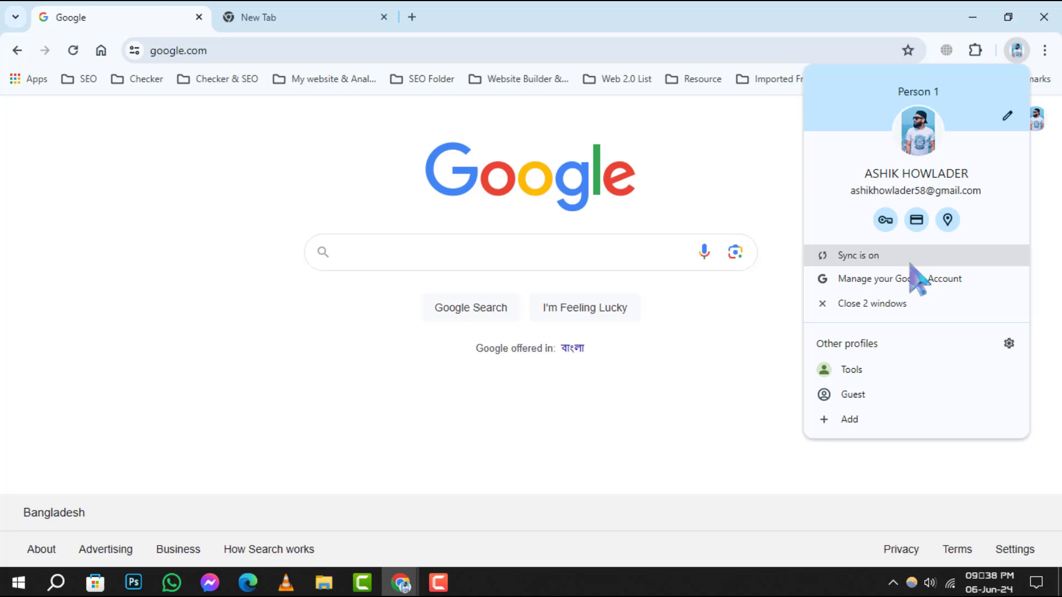
{"action": "left_click", "coordinate": [637, 483]}
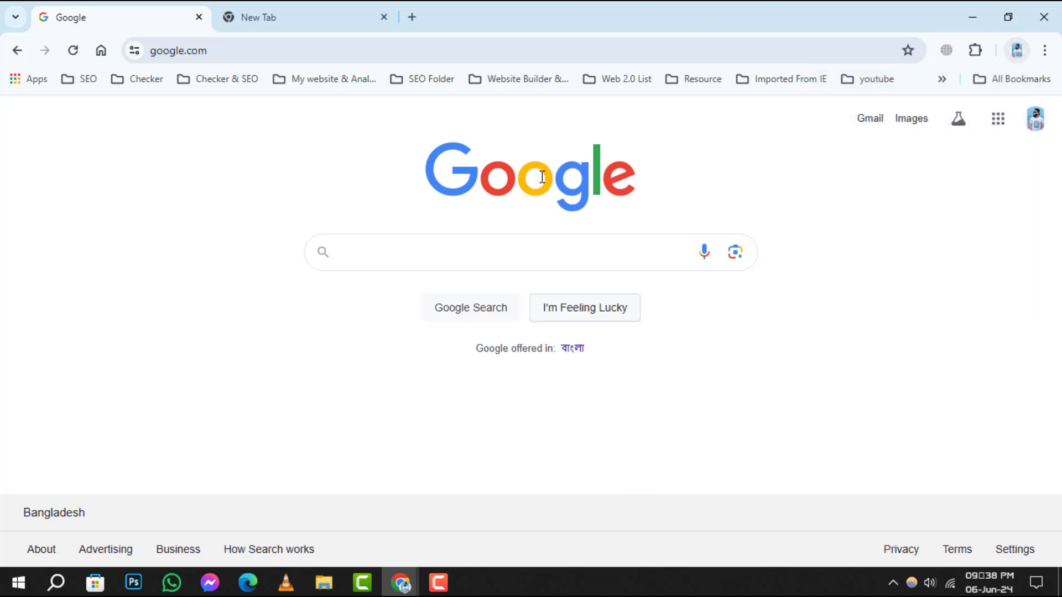
{"action": "left_click", "coordinate": [313, 17]}
{"action": "left_click", "coordinate": [384, 17]}
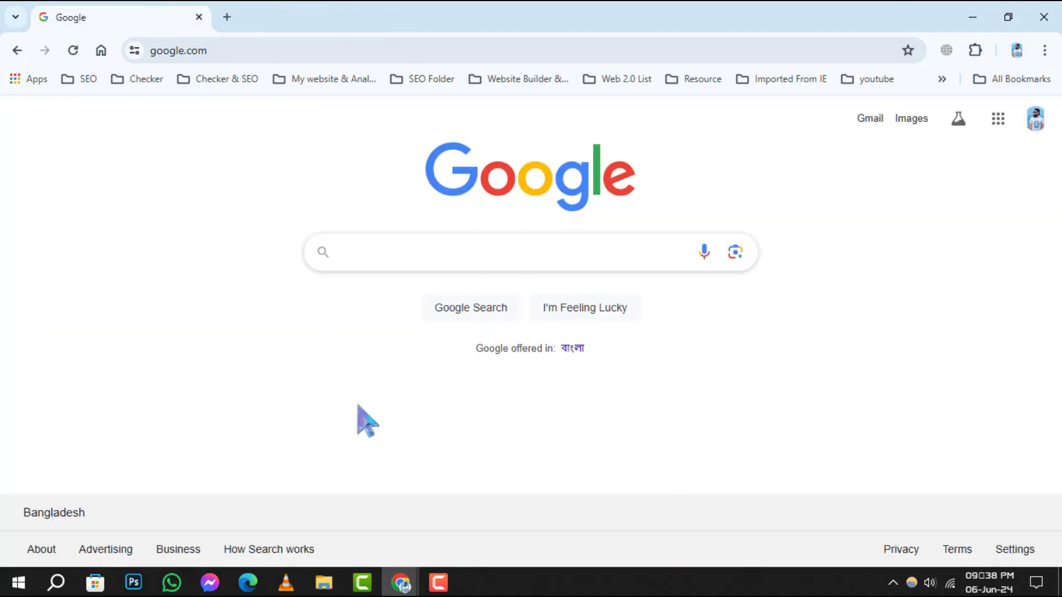